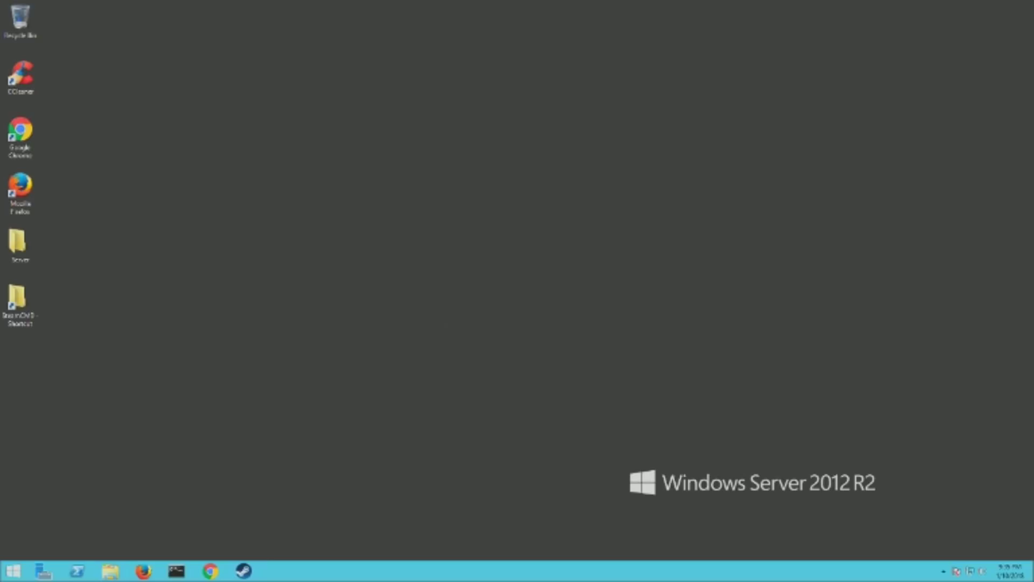
Exit the background Steam client from its notification-area tray icon.
click(943, 571)
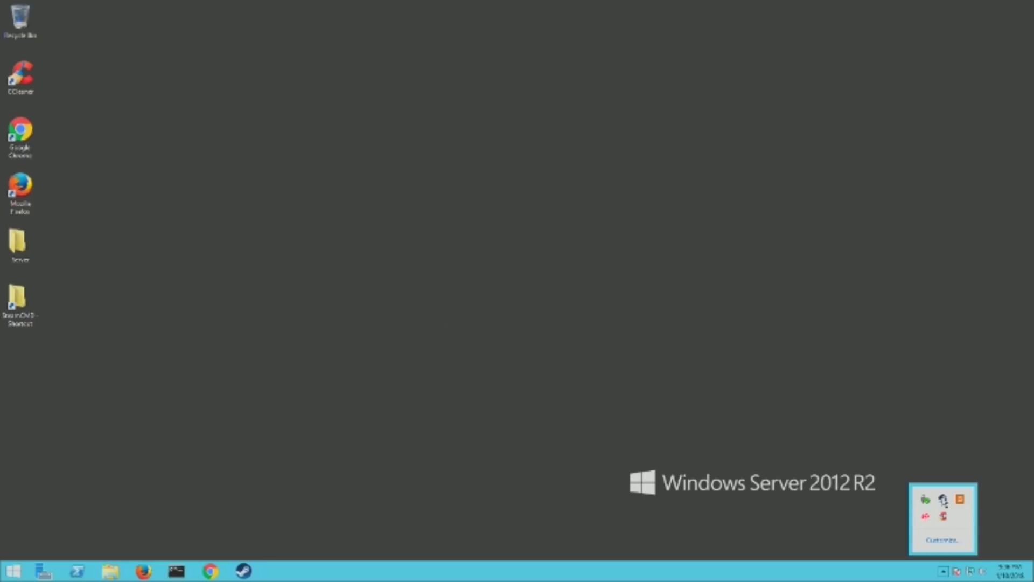
right_click(943, 501)
click(855, 489)
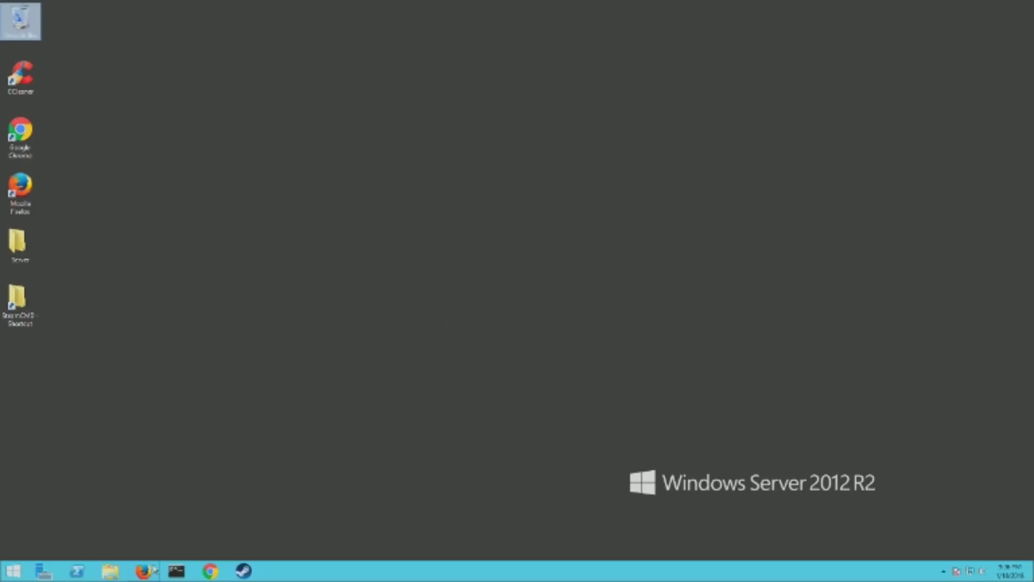
Browse to C:\Program Files (x86)\Steam\steamapps\common\Staxel\bin and scroll its file list.
click(107, 574)
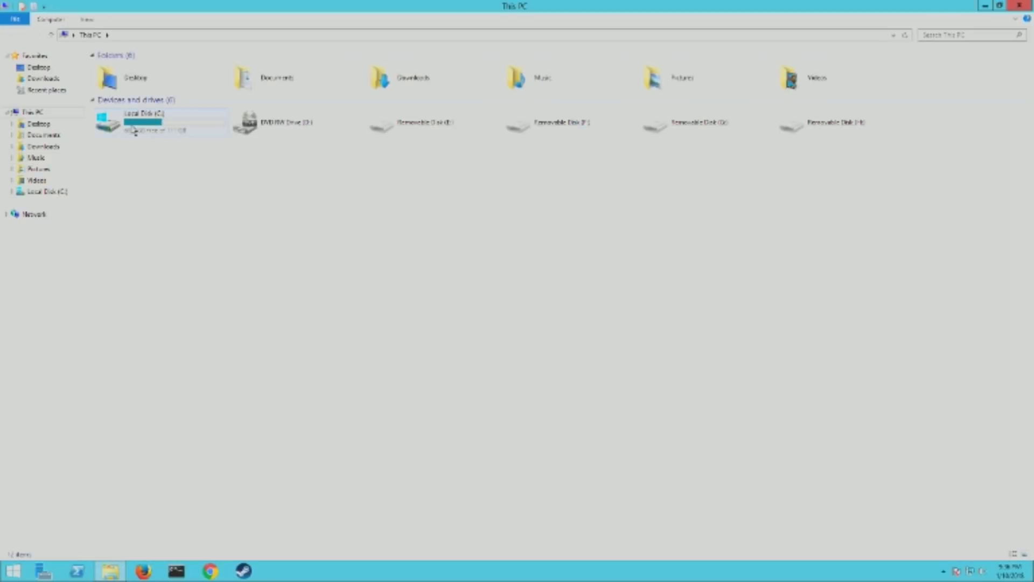
double_click(133, 122)
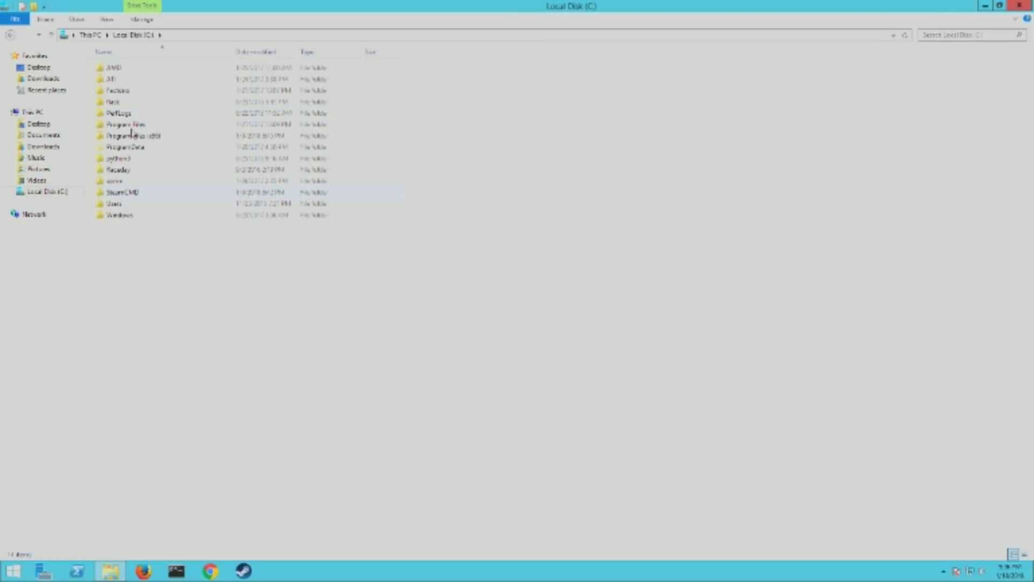
double_click(132, 137)
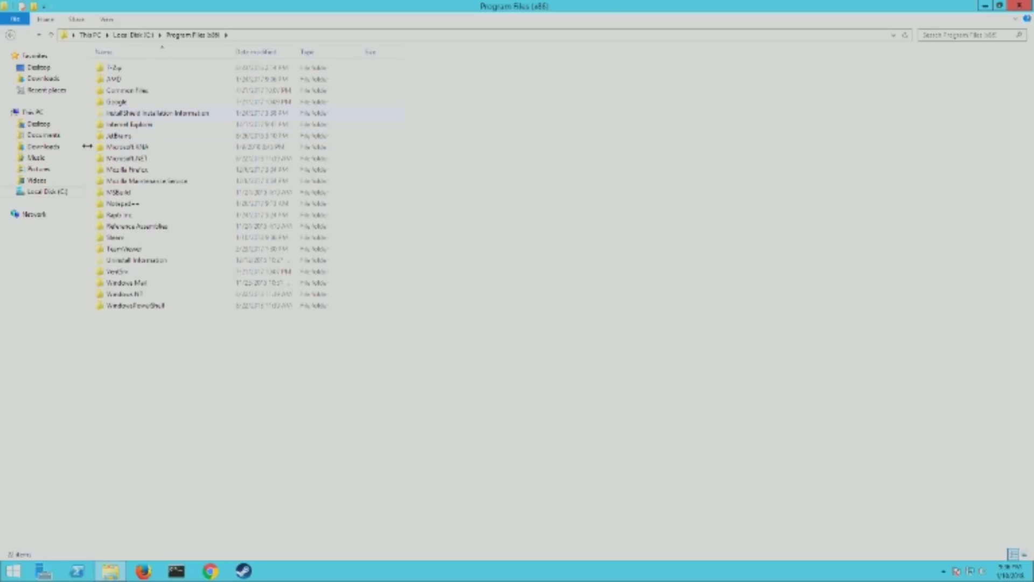
double_click(121, 248)
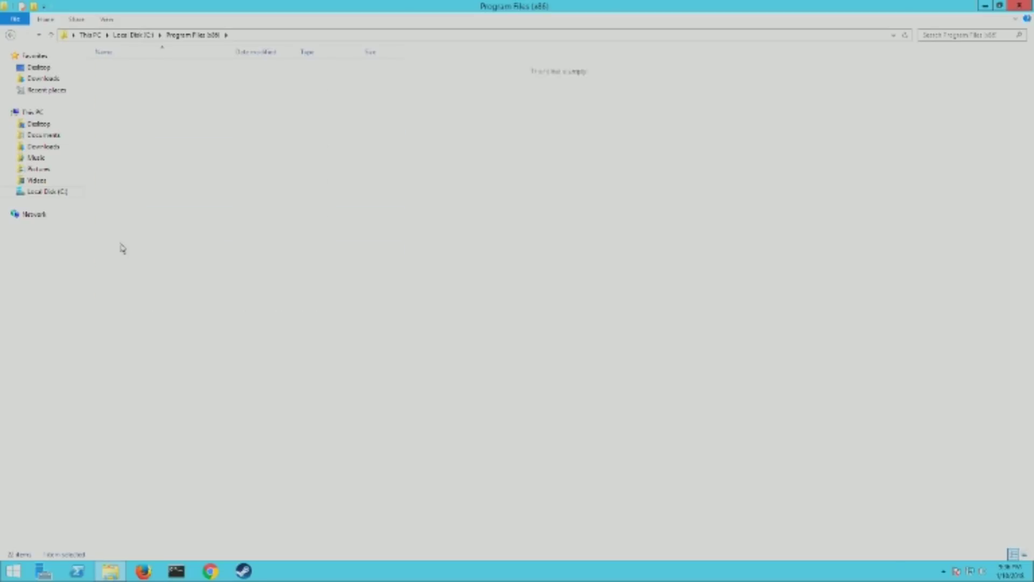
click(11, 34)
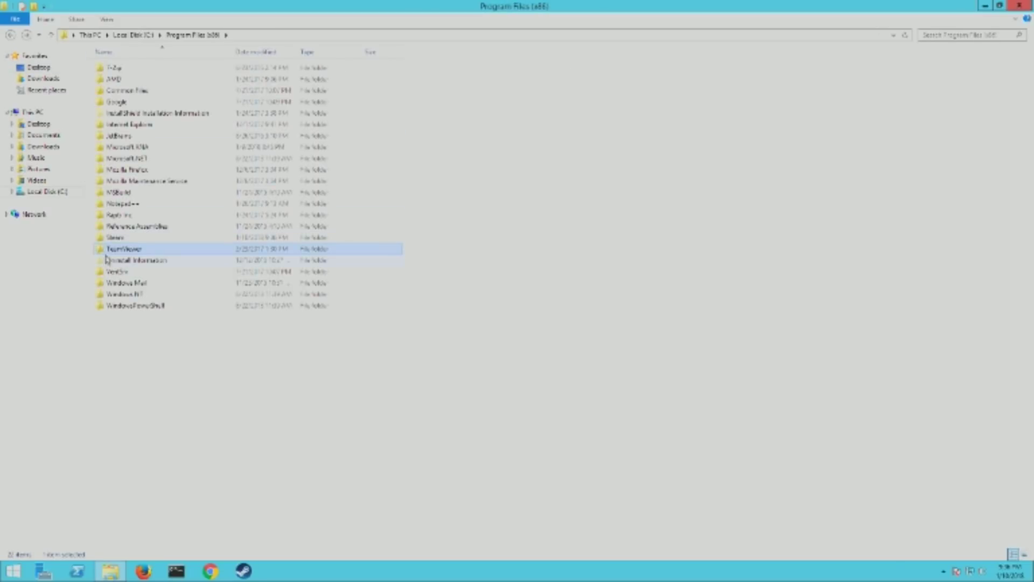
click(115, 237)
double_click(114, 238)
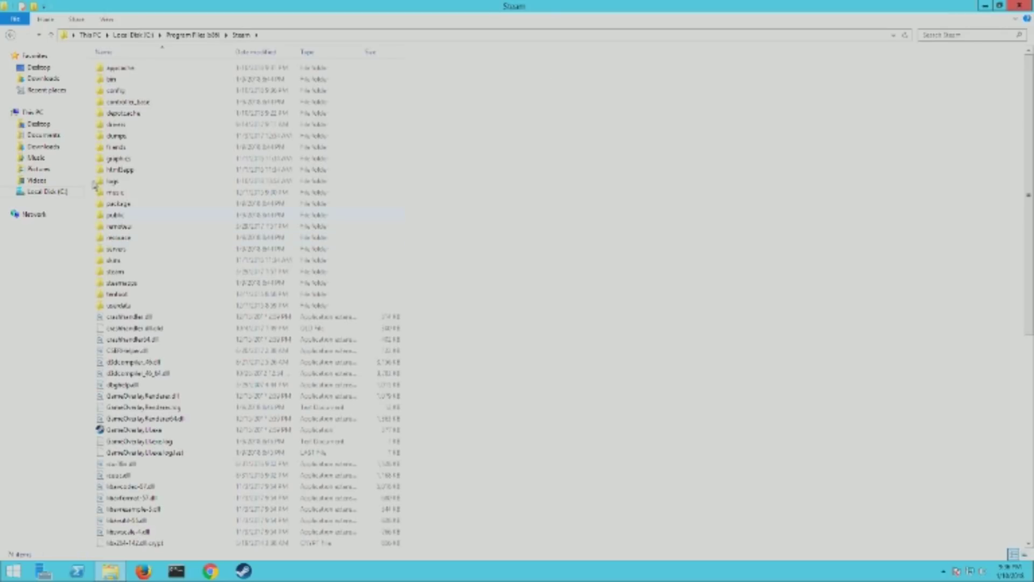
double_click(122, 284)
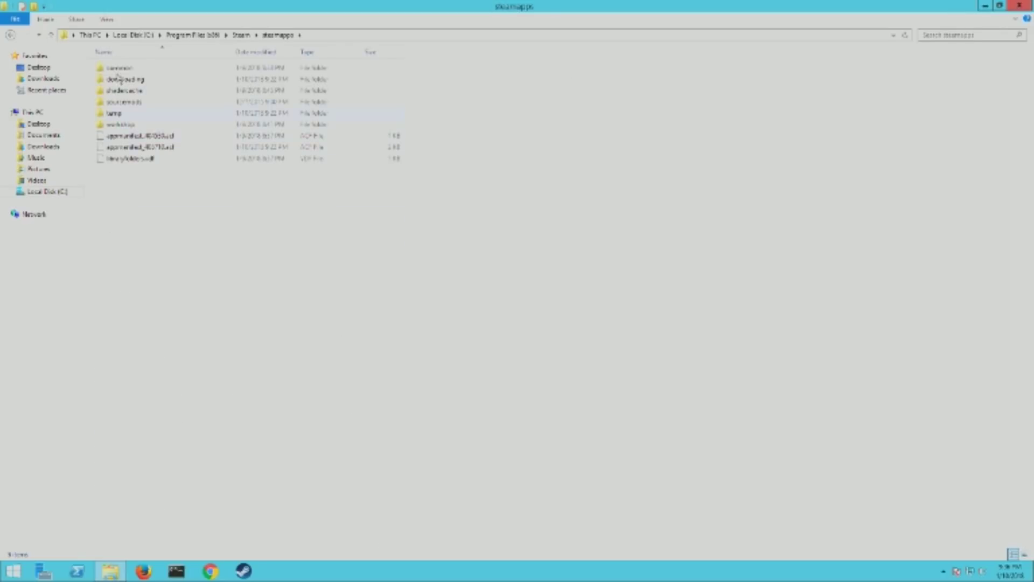
double_click(120, 68)
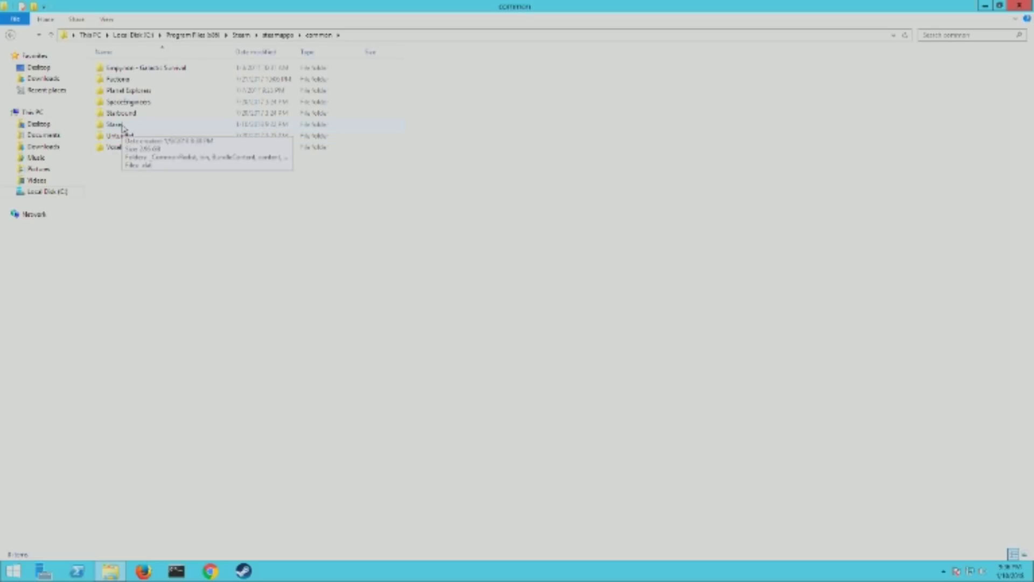
double_click(123, 126)
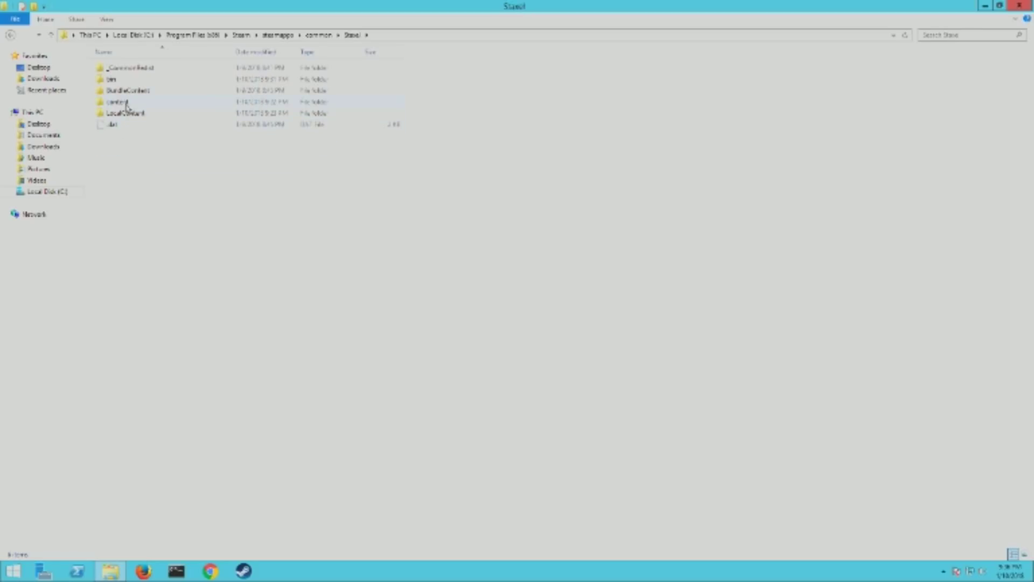
double_click(113, 79)
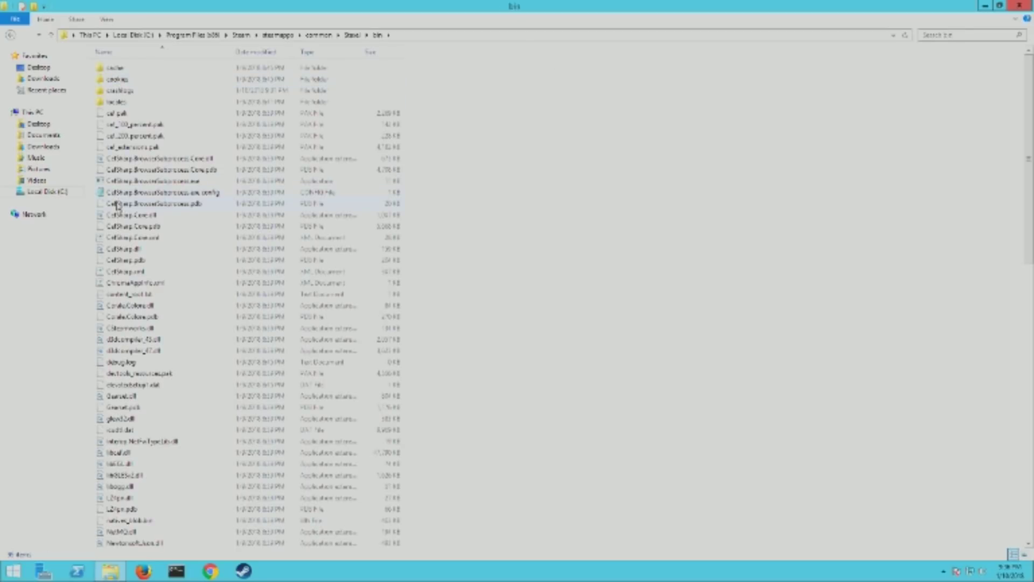
scroll(148, 420, down, 15)
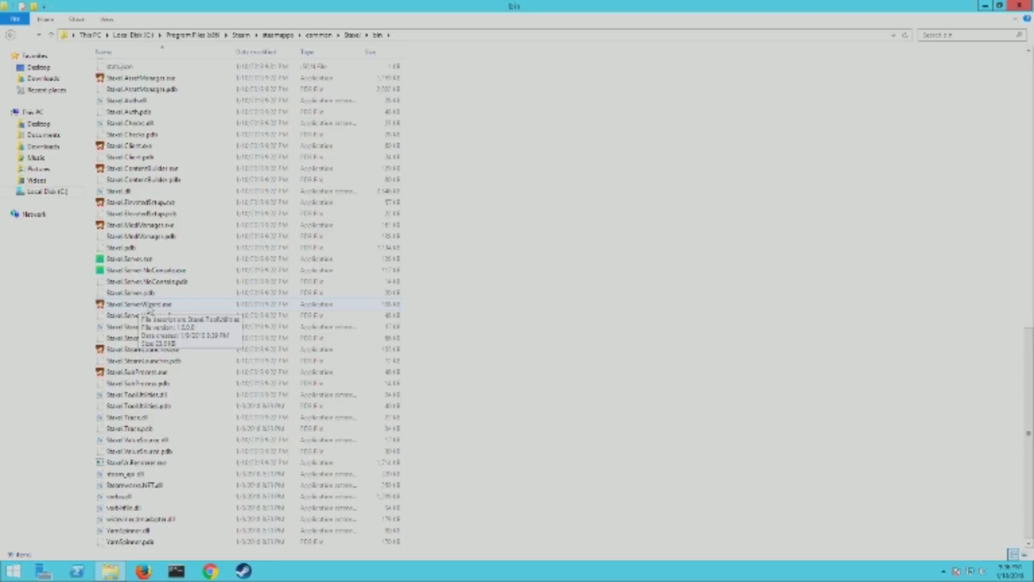
Launch Staxel.ServerWizard.exe and mark the server as Public.
double_click(150, 306)
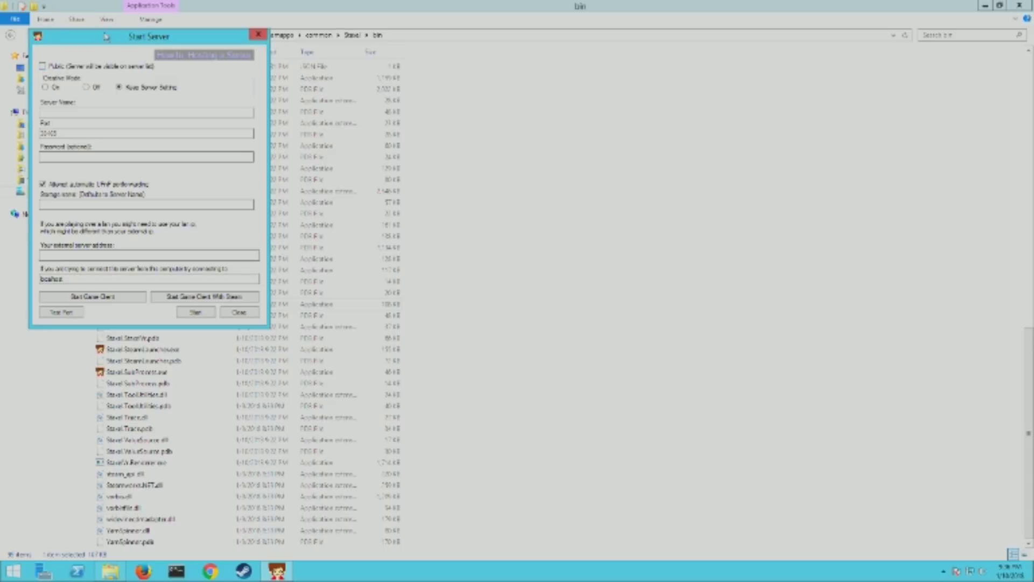
drag(106, 36, 258, 83)
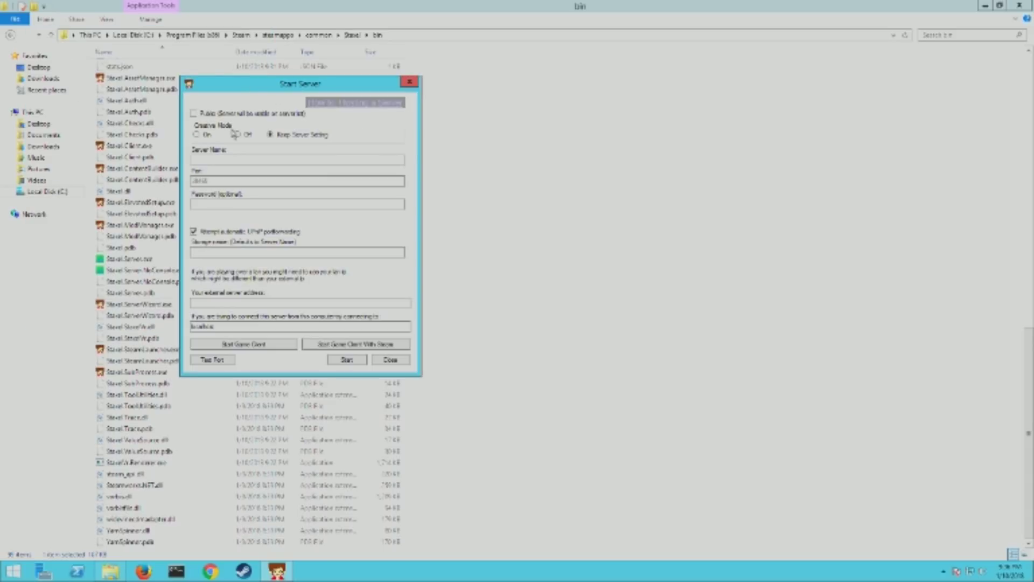
click(194, 114)
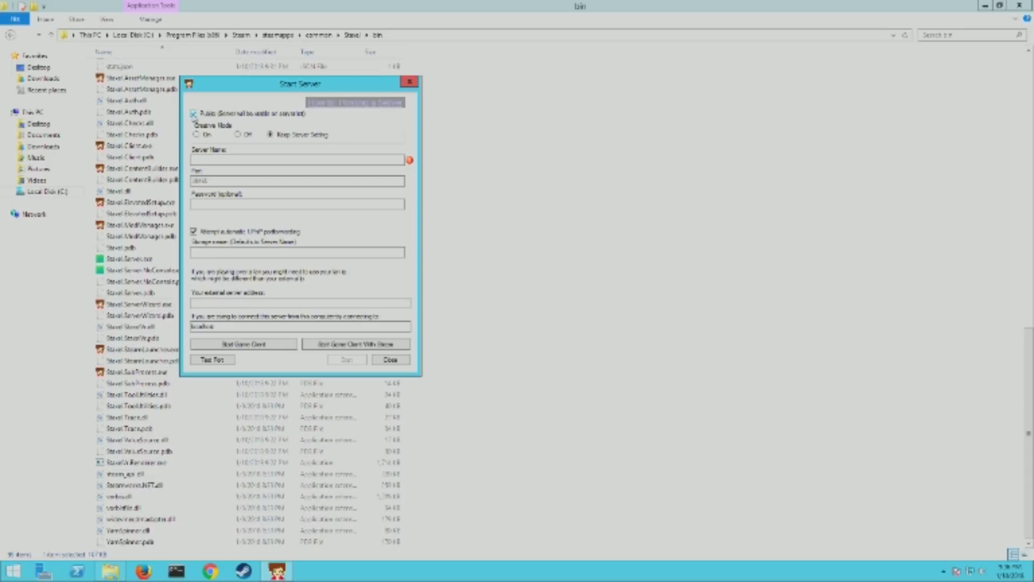
Name the server 'MinecraftTeson' and run a port test until it reports successful.
click(210, 161)
text(Minecraft)
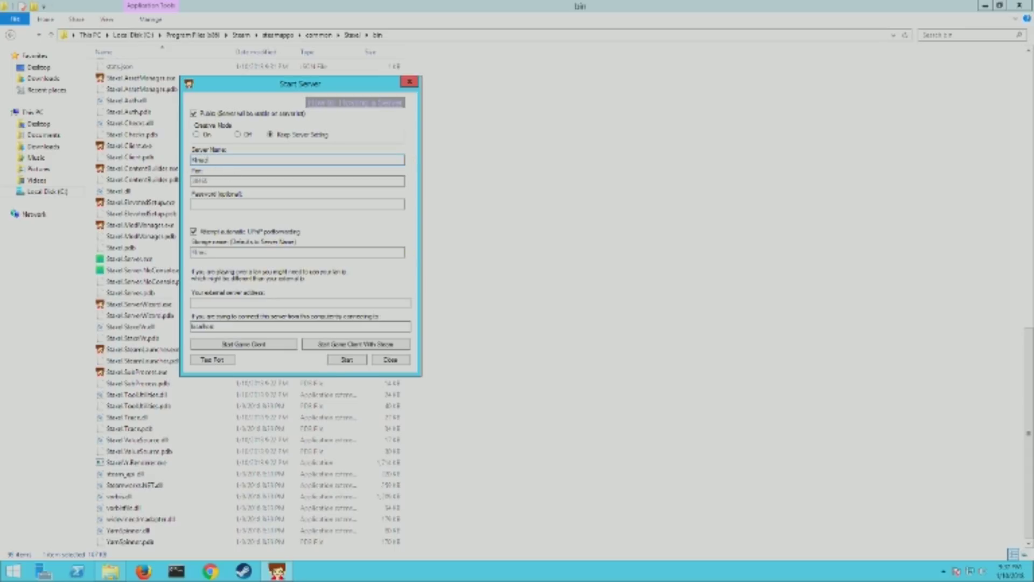
text(Test)
key(BackSpace)
key(BackSpace)
text(on)
click(224, 203)
click(213, 360)
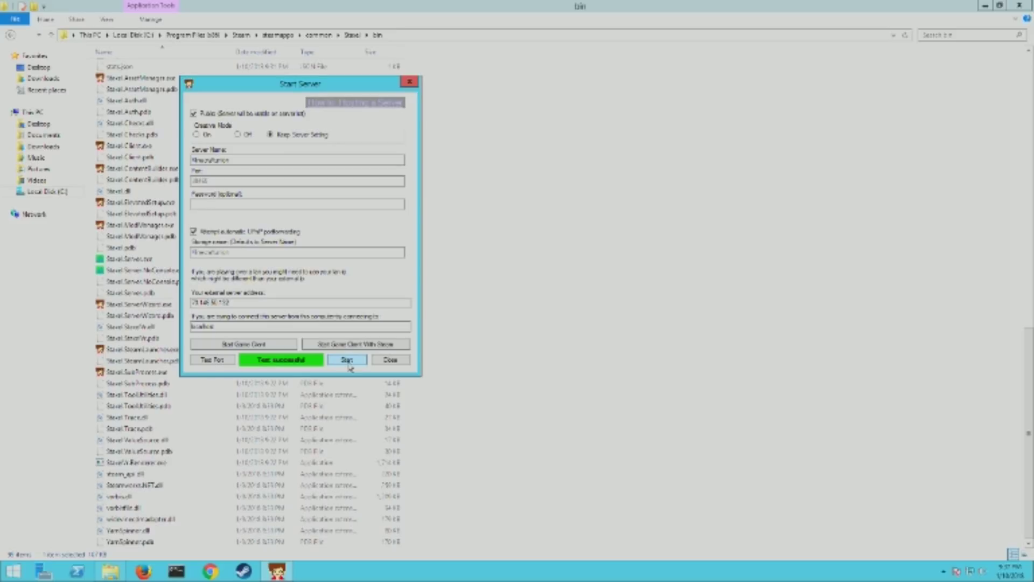
Start the server and watch its console load the world until 'Server ready' appears.
click(347, 361)
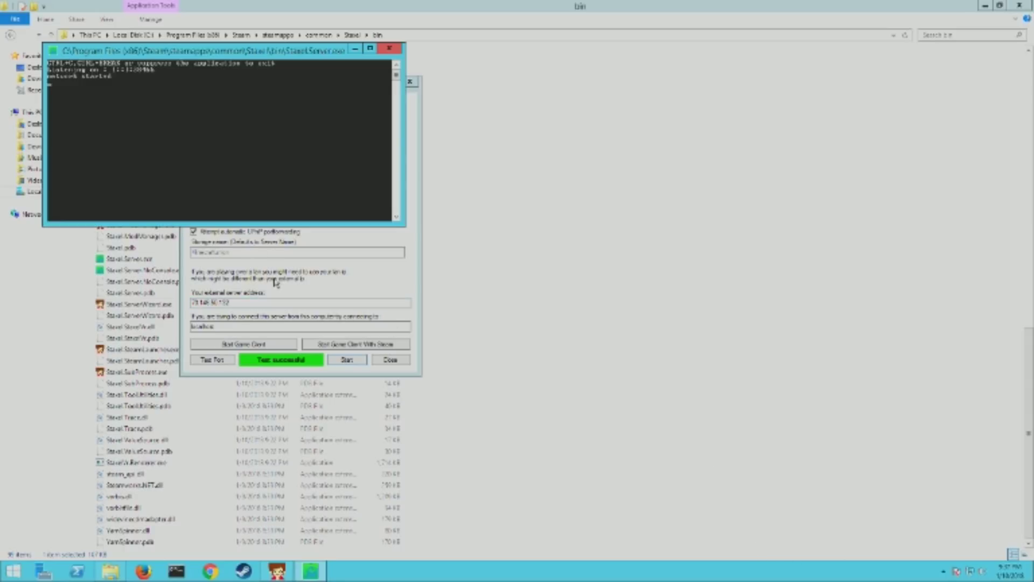
click(319, 281)
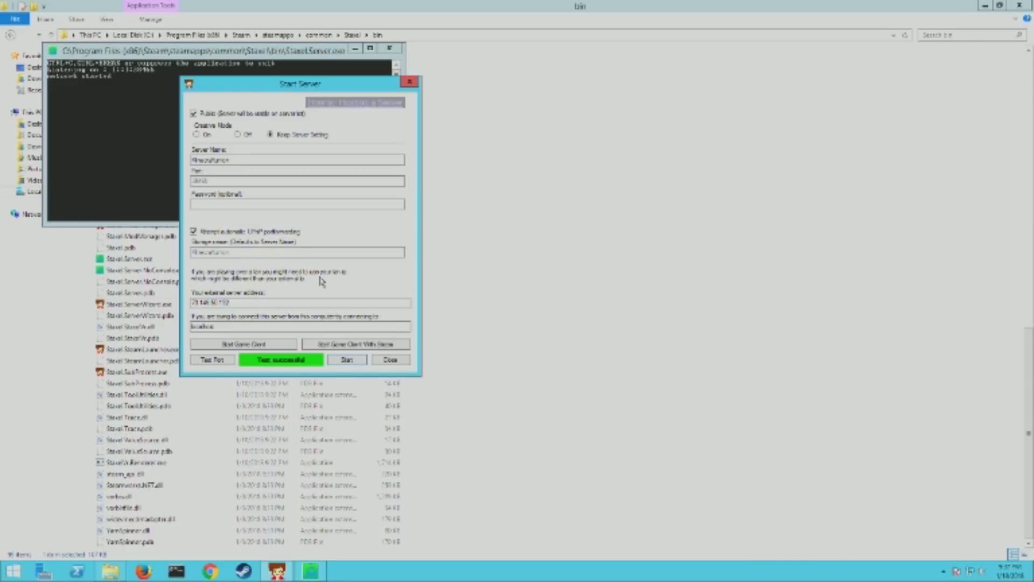
click(225, 205)
click(233, 159)
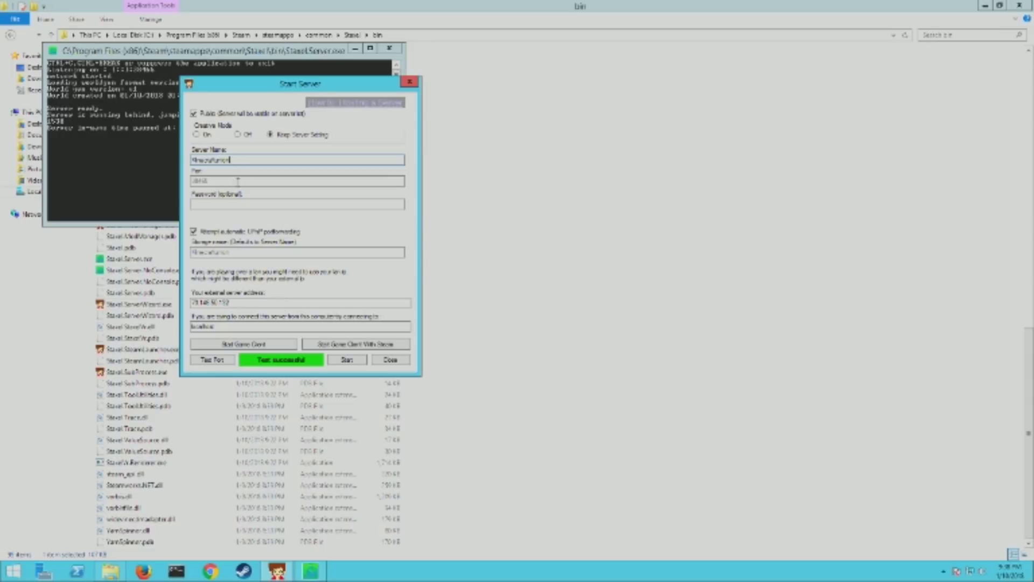
click(125, 186)
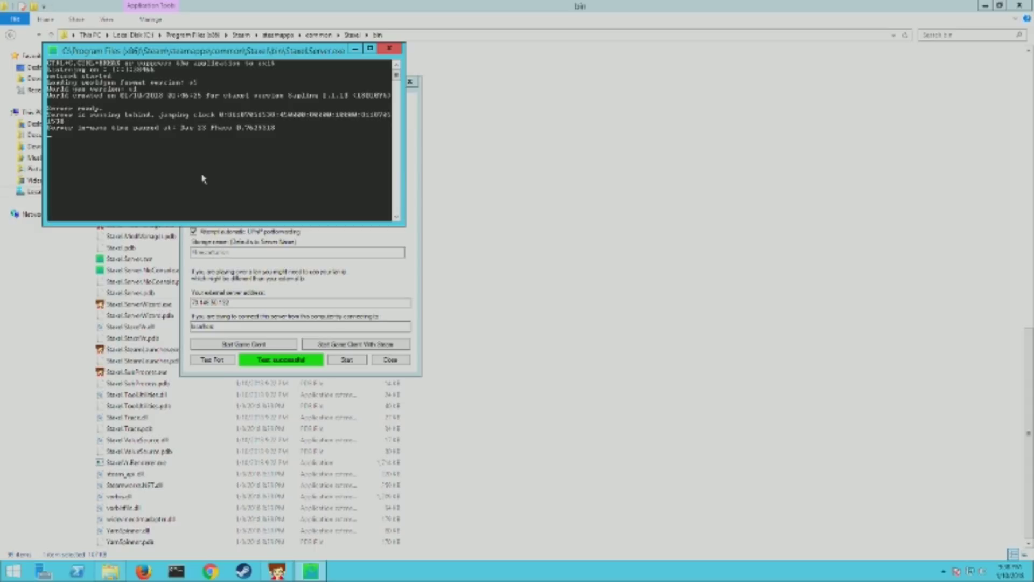
Stop the running server with Ctrl+C in its console window.
key(ctrl+c)
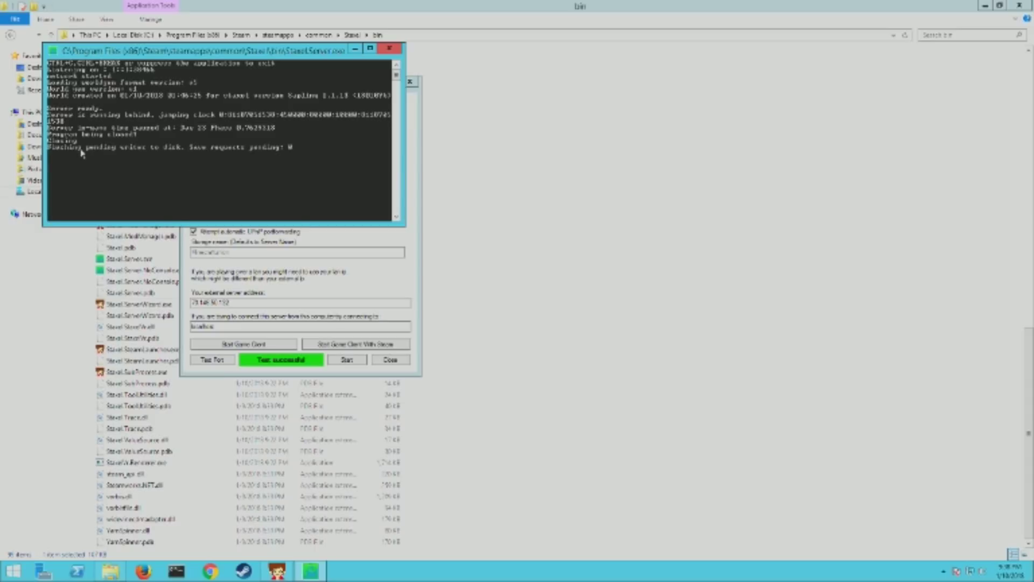